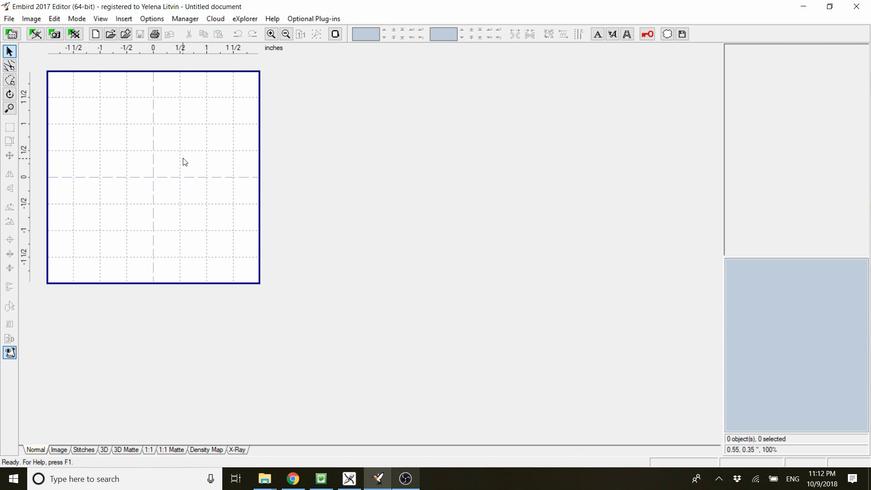
- Open the design file YTDCowJazzy.pes from the YTDCowJazzy folder
click(10, 19)
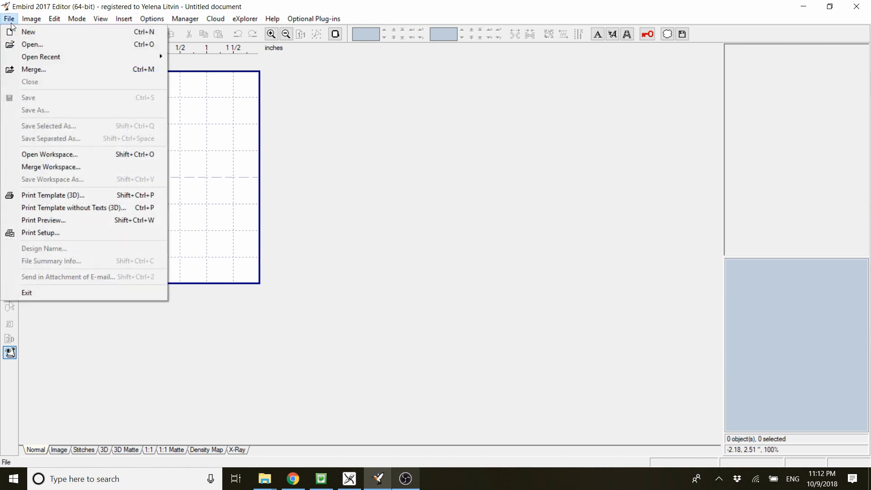
click(32, 45)
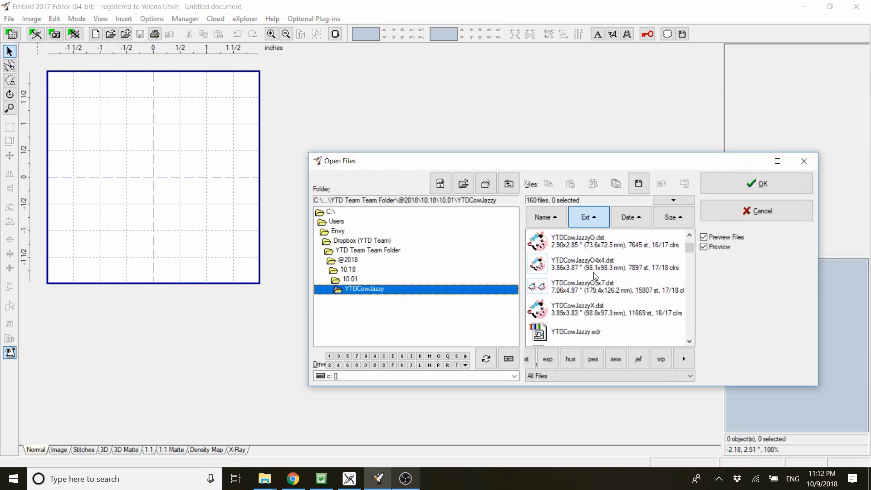
scroll(594, 274, down, 3)
scroll(595, 276, down, 10)
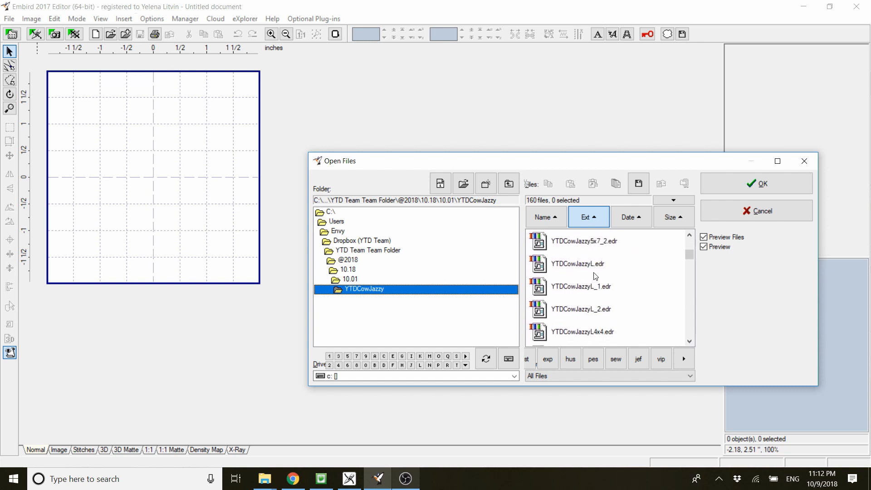
scroll(595, 277, down, 3)
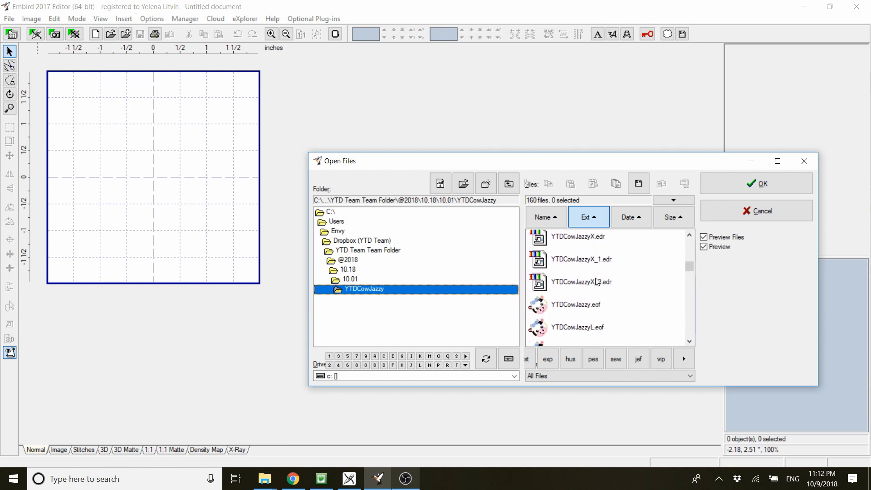
scroll(596, 282, down, 10)
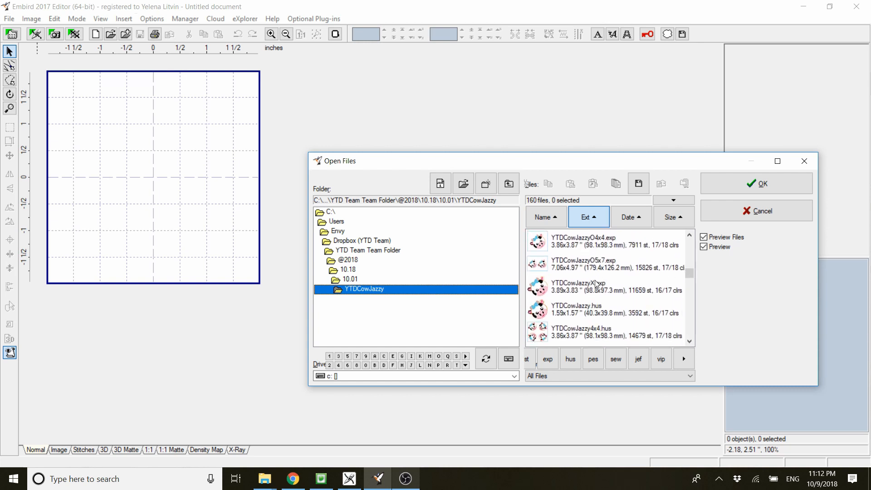
scroll(596, 284, down, 10)
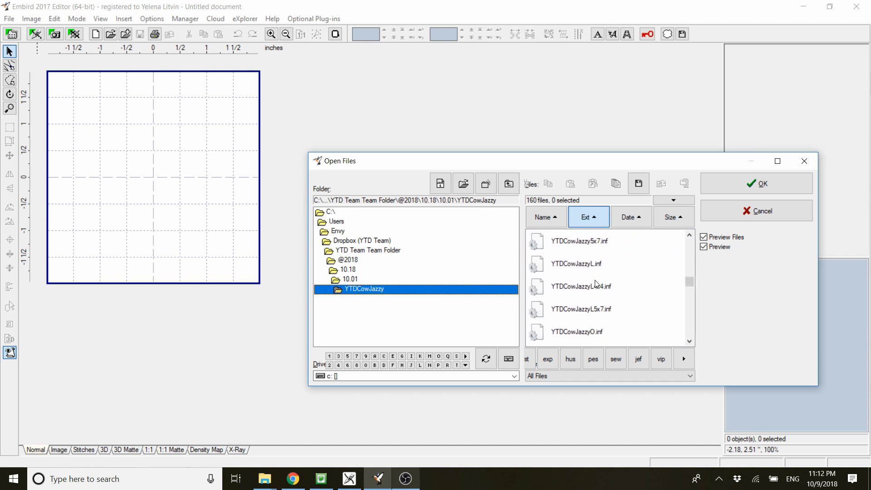
scroll(596, 284, down, 10)
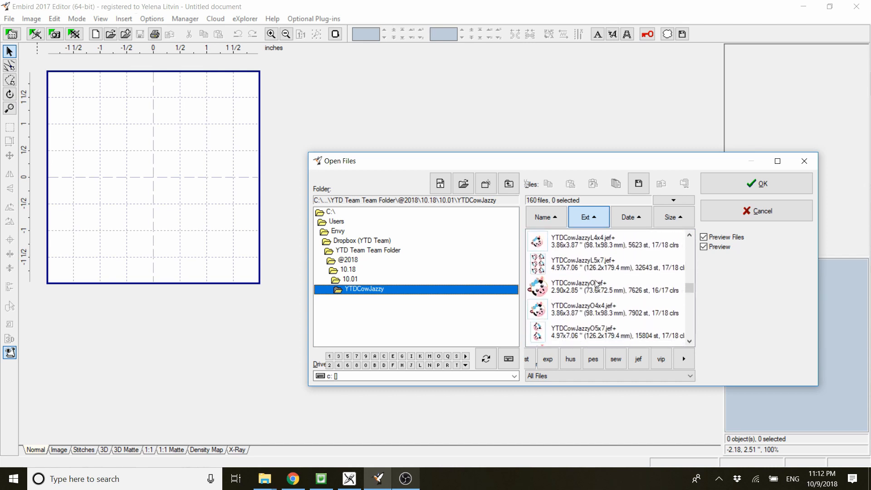
scroll(596, 284, down, 10)
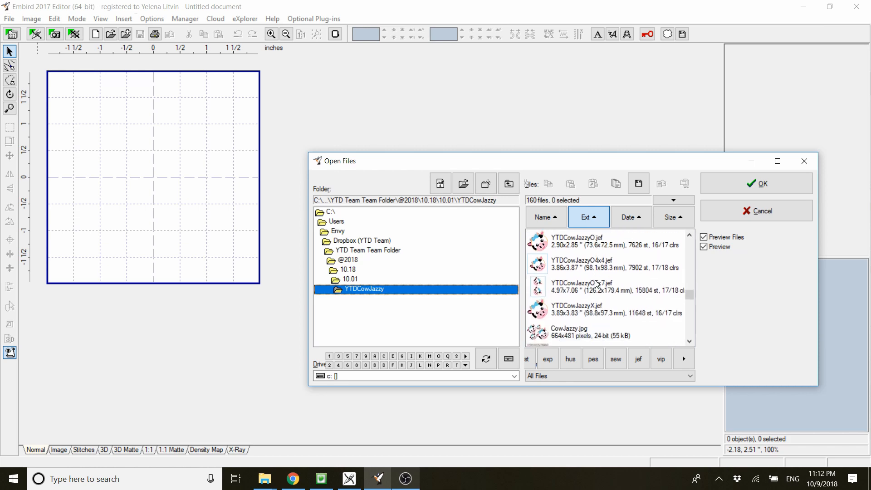
scroll(596, 284, down, 10)
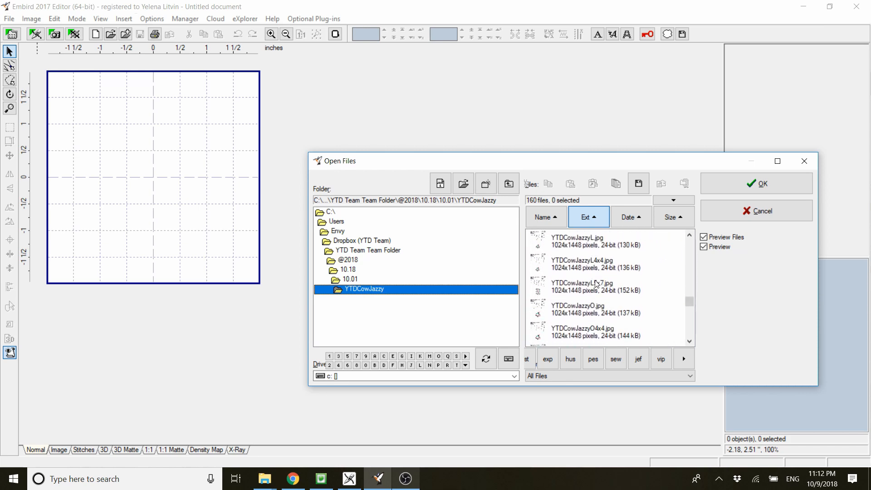
scroll(596, 284, down, 2)
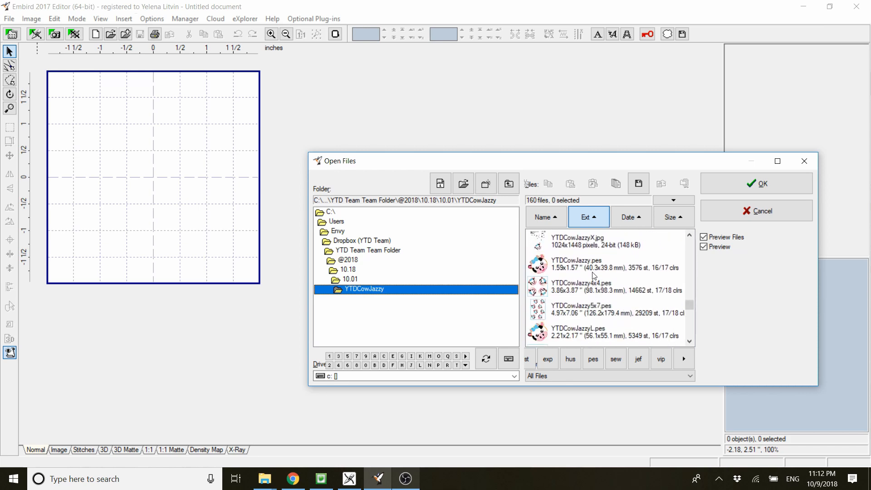
double_click(593, 271)
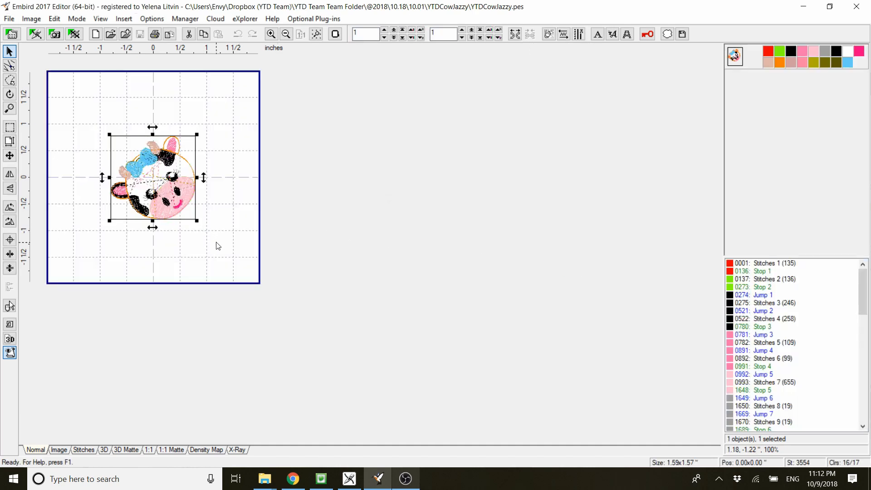
- Examine the cow design in the 3D preview at 400% zoom and close the preview
click(10, 341)
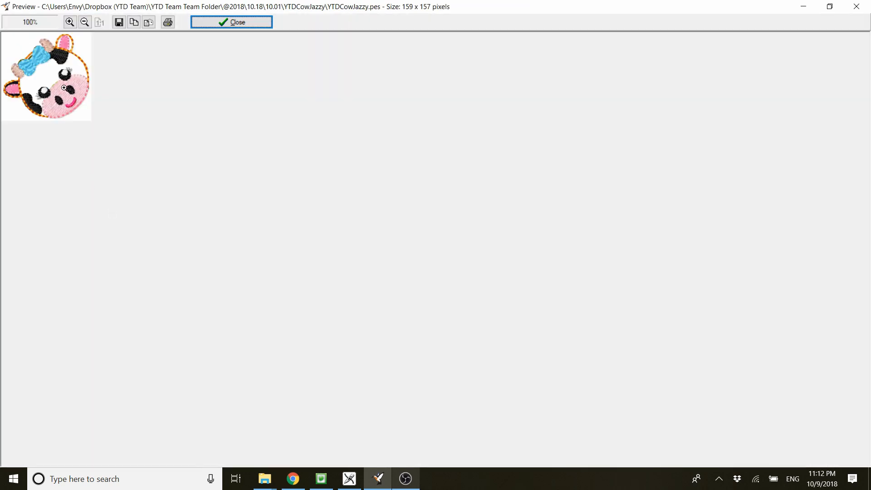
click(64, 87)
click(149, 157)
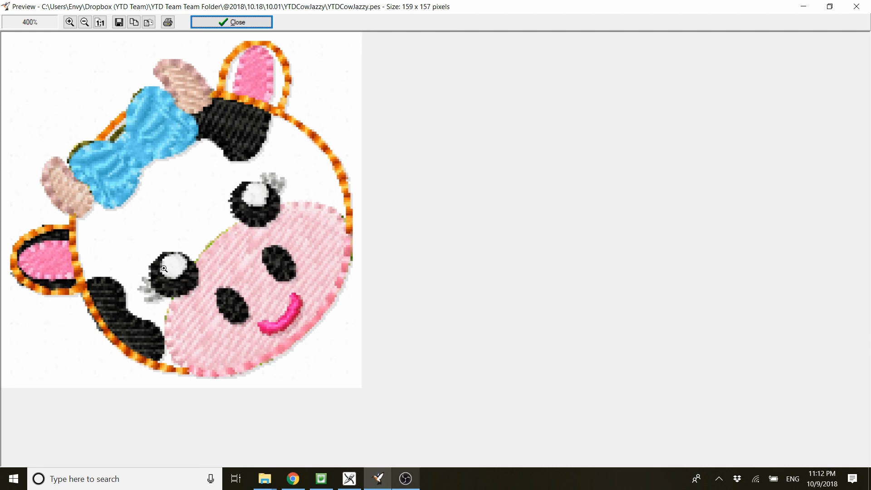
click(204, 22)
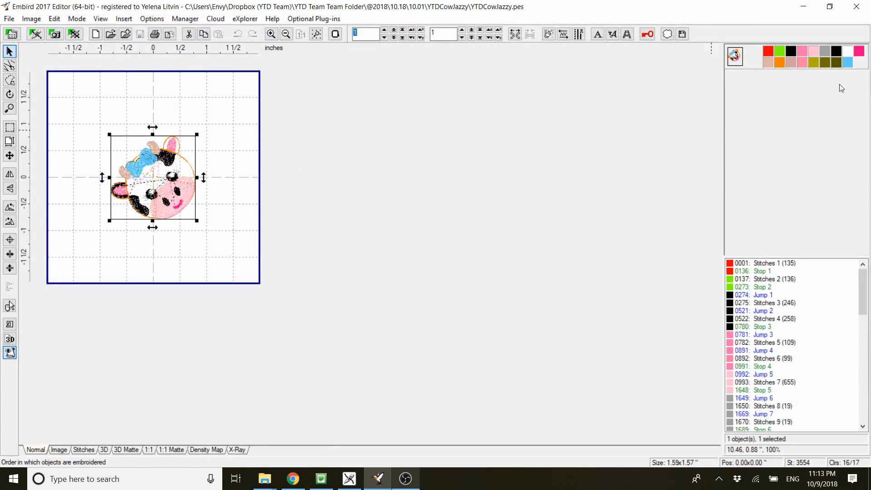
- Isolate the first, red color of the cow design and delete it along with the green color that follows it
right_click(770, 55)
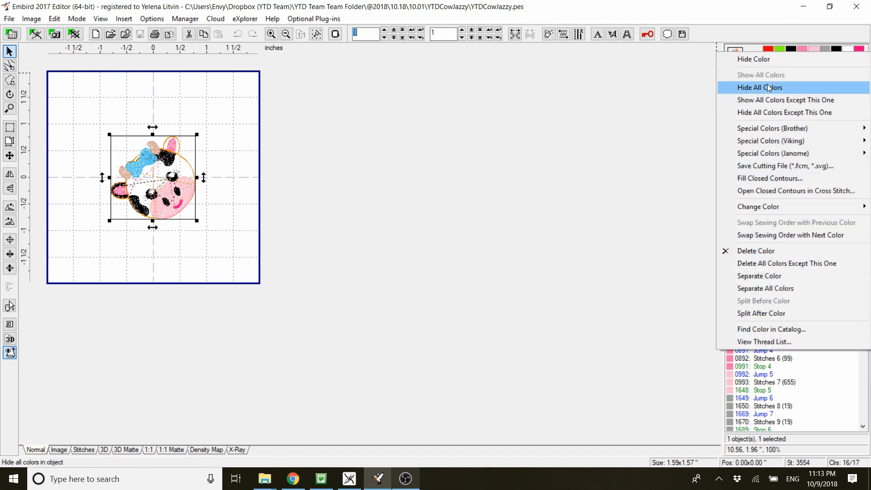
click(782, 116)
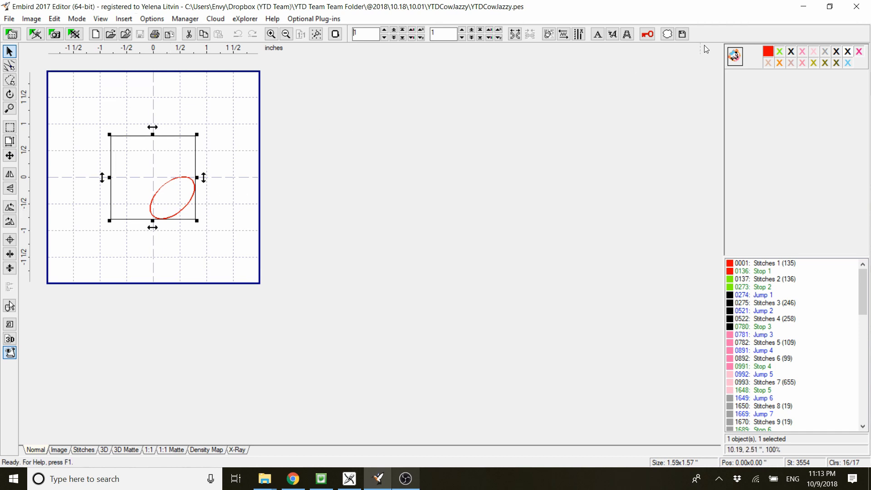
right_click(768, 53)
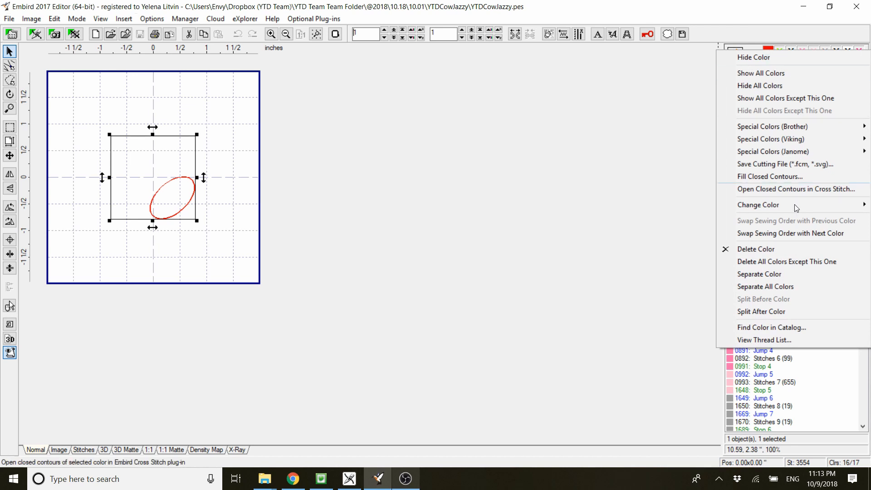
click(791, 249)
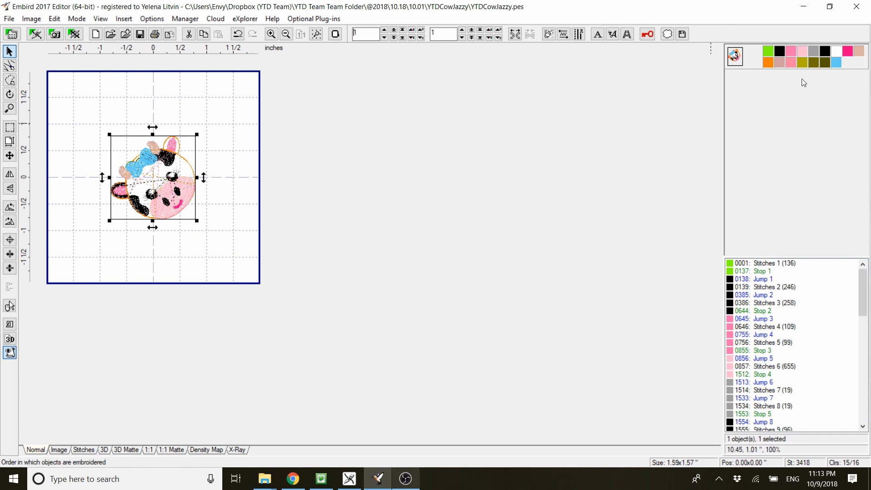
right_click(768, 53)
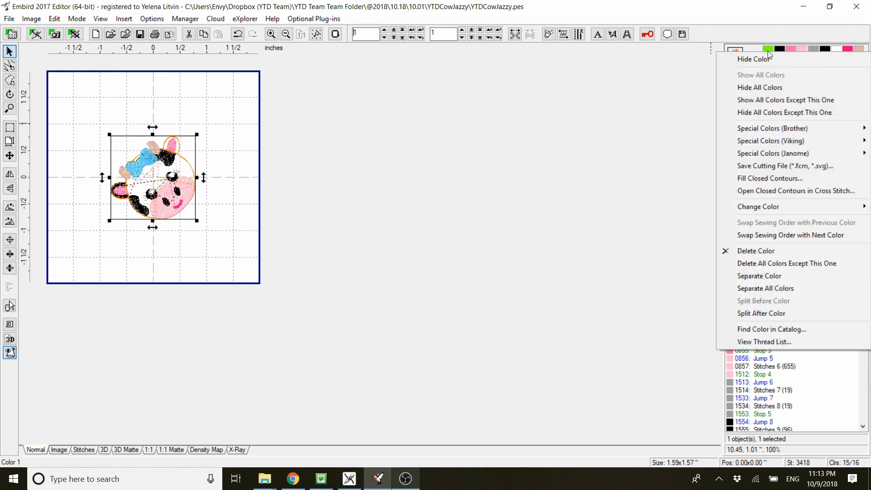
click(772, 251)
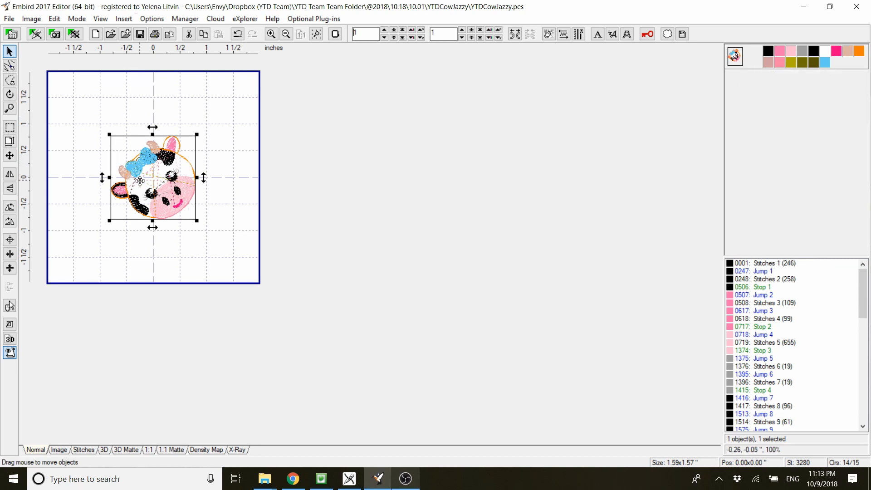
- Undo the red and green color deletions and show all colors of the design again
click(240, 35)
click(240, 35)
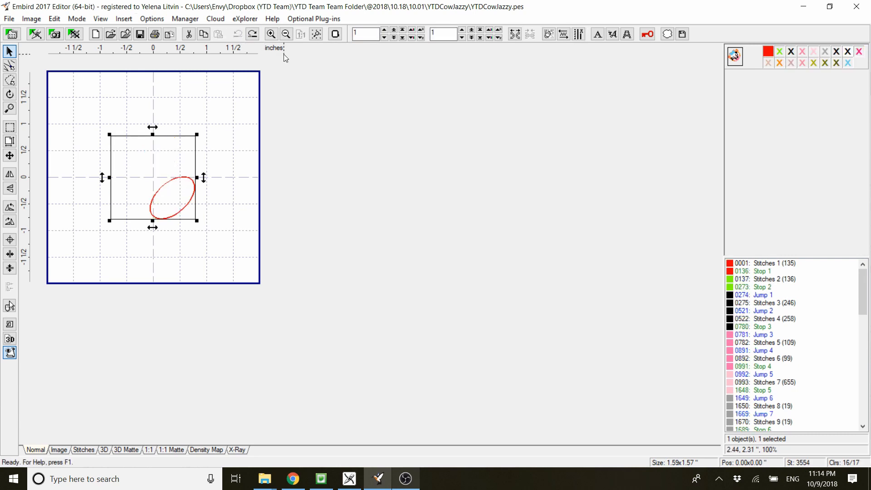
right_click(774, 56)
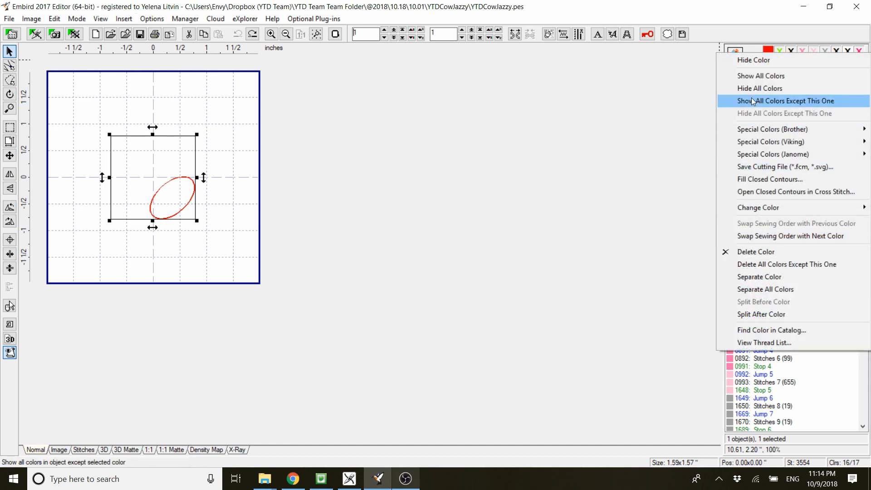
click(747, 79)
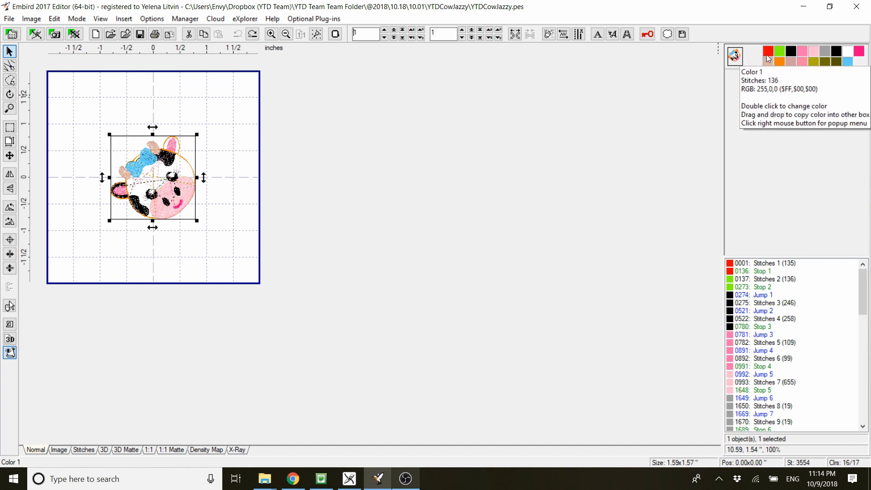
- Hide color 5, the light pink muzzle fill, to check it, and delete that color from the design
click(816, 52)
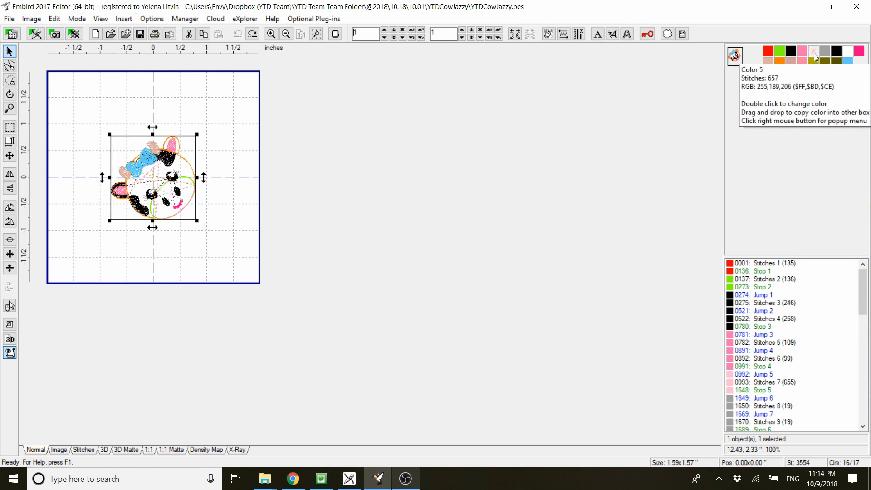
right_click(815, 53)
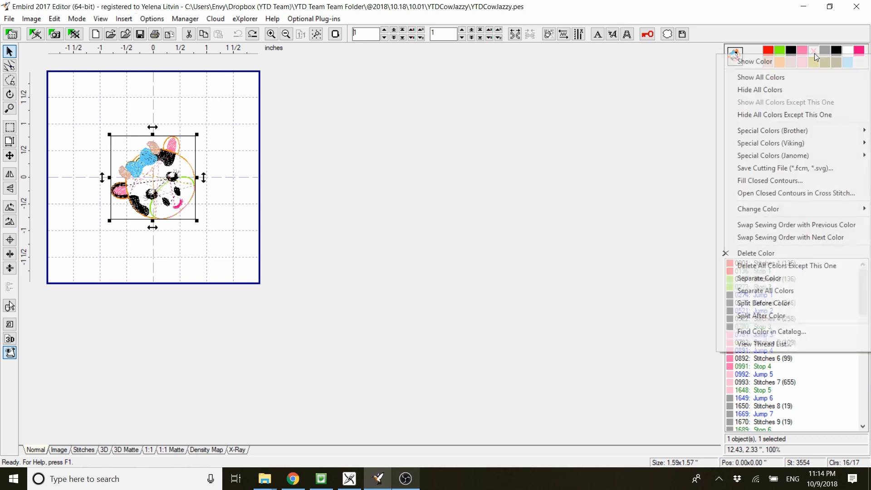
click(799, 252)
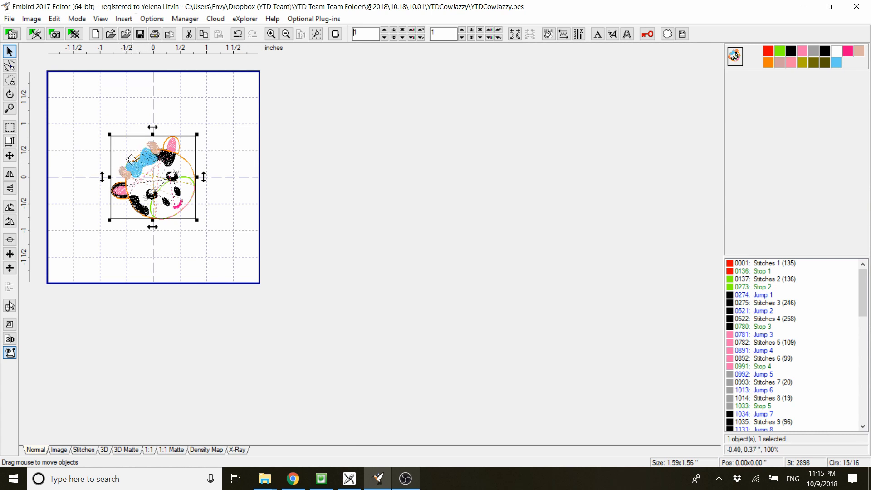
- Toggle the visibility of color 16, the light blue bow fill, and delete that color from the design
right_click(837, 65)
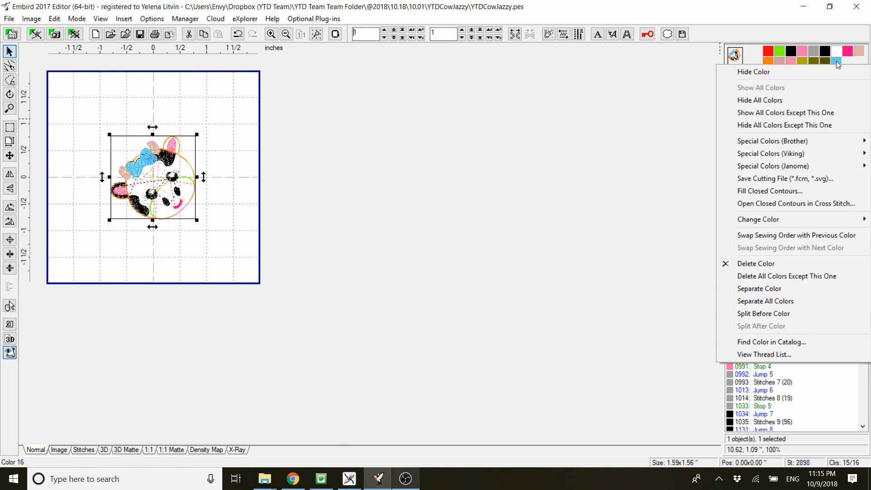
click(837, 62)
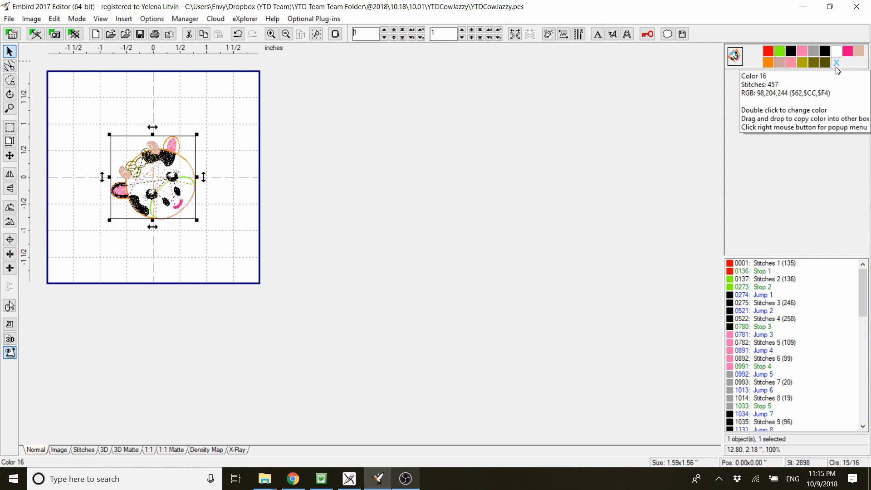
click(837, 67)
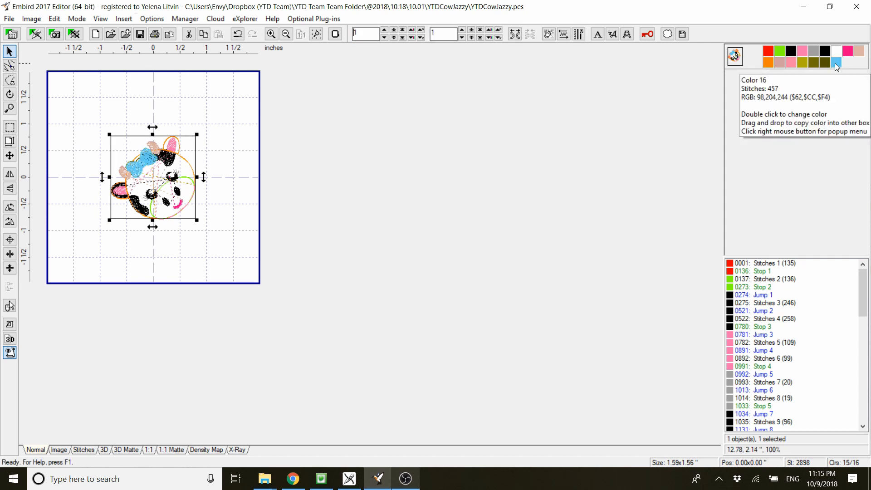
right_click(836, 67)
click(812, 263)
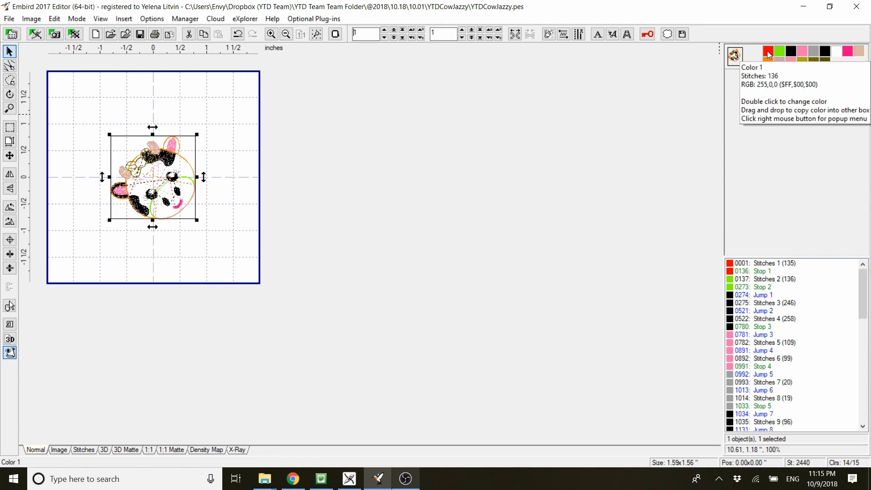
- Hide and show again black color 3 and grey color 5 to check which parts of the cow they stitch
click(792, 54)
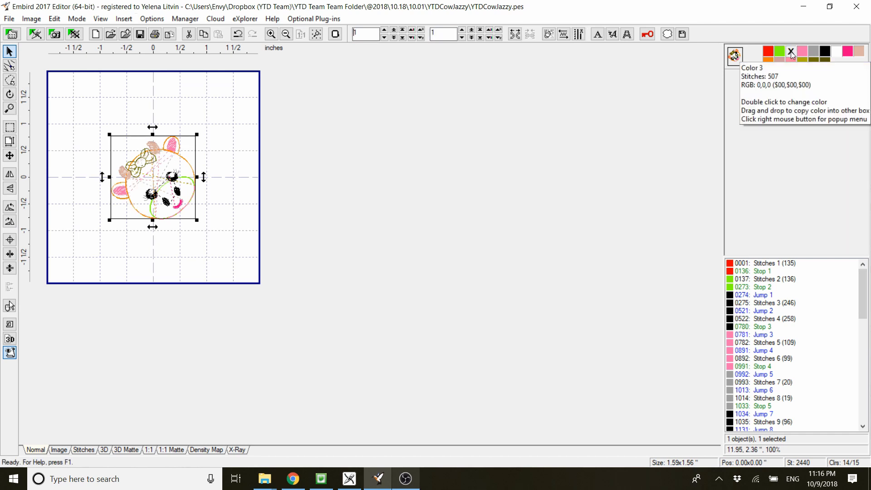
click(792, 54)
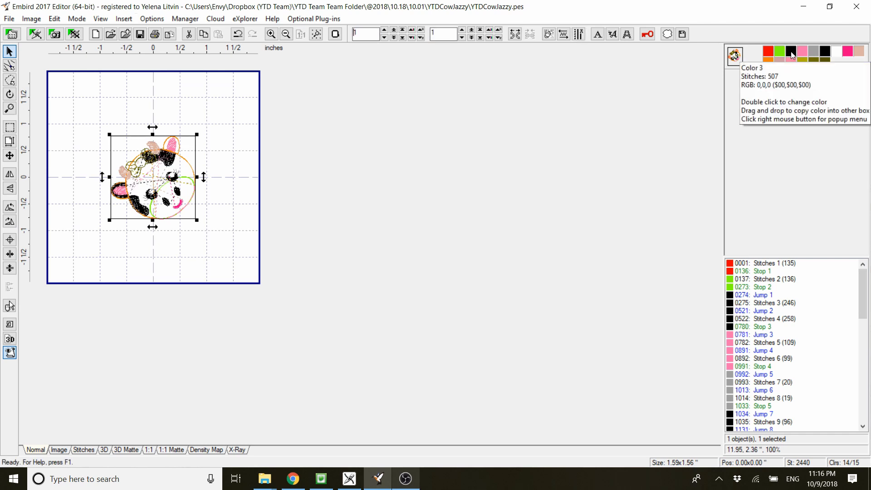
click(815, 52)
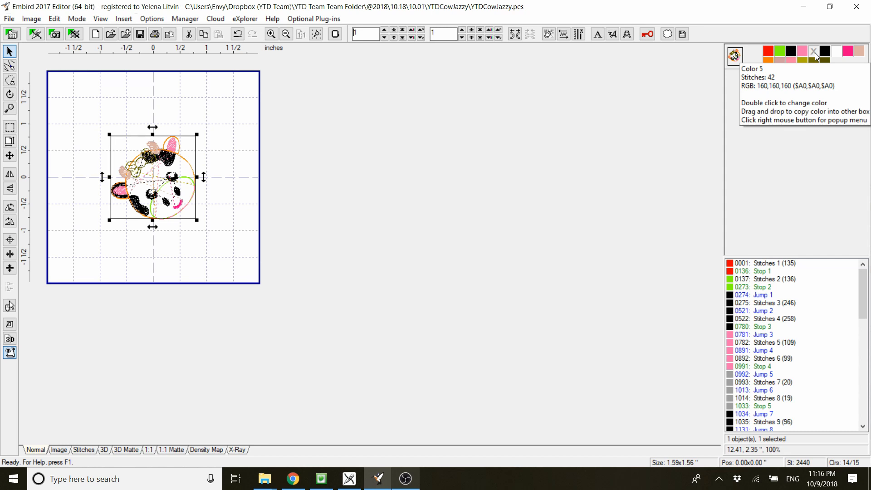
click(815, 54)
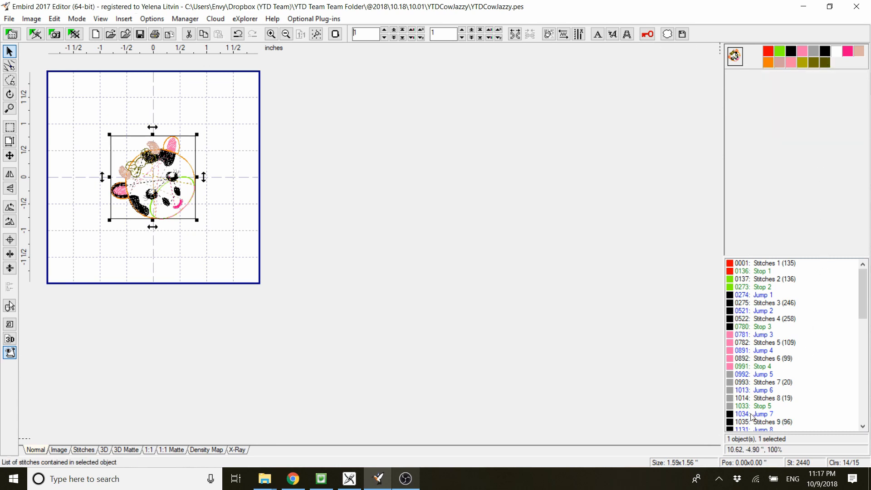
- Separate the design into individual items and insert the black left-eye object after the first grey eyelash object
right_click(731, 394)
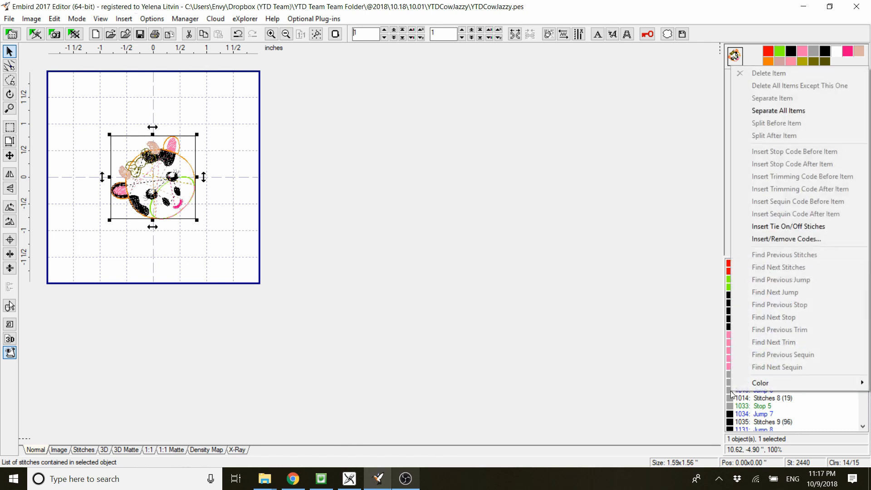
click(777, 112)
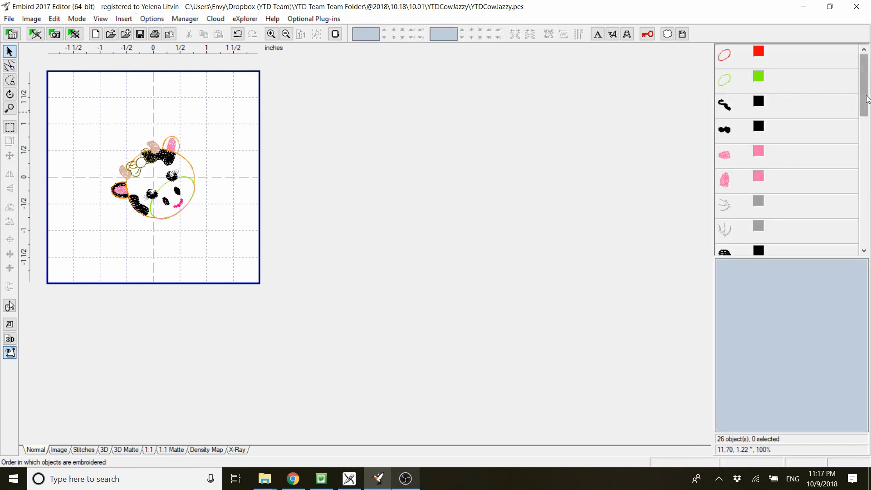
drag(867, 100, 848, 138)
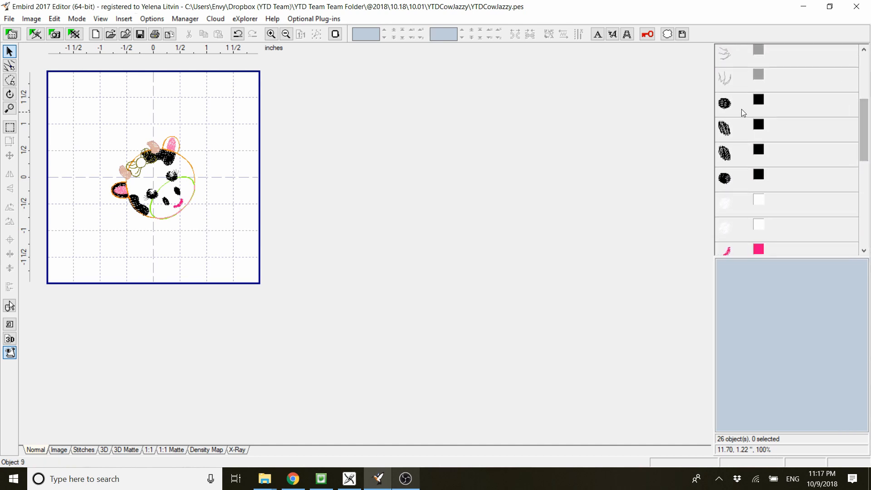
click(725, 78)
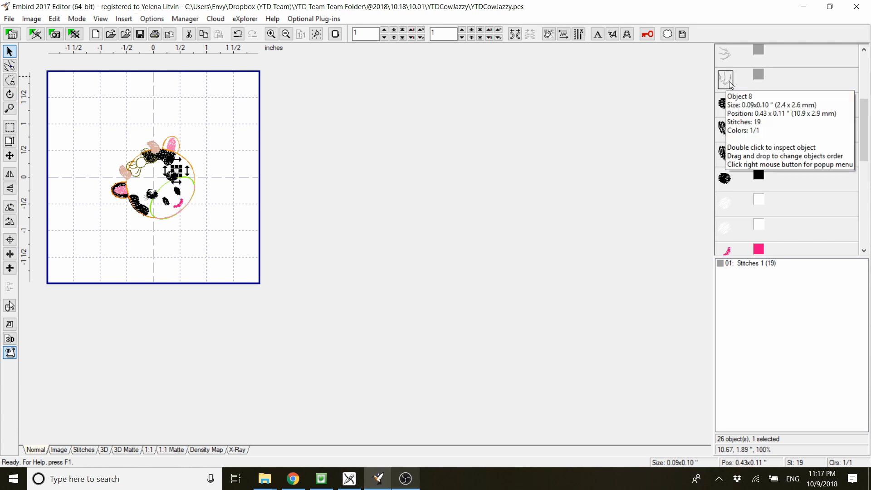
click(725, 104)
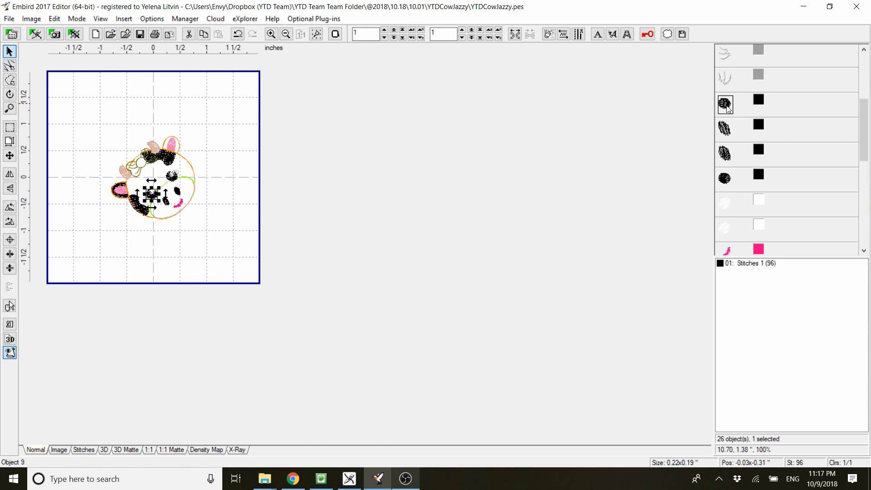
drag(728, 108, 725, 52)
click(755, 89)
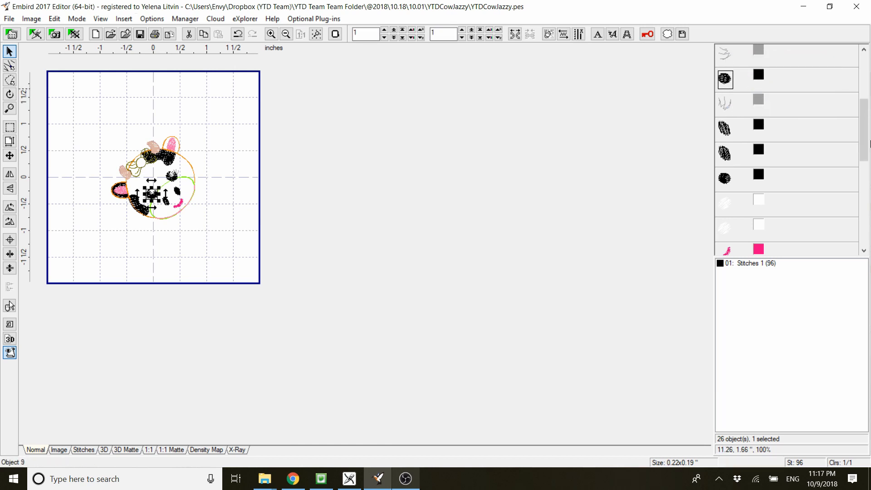
- Check the black right-eye object and insert the first black nostril object directly after the black left eye in the sewing order
scroll(741, 119, up, 2)
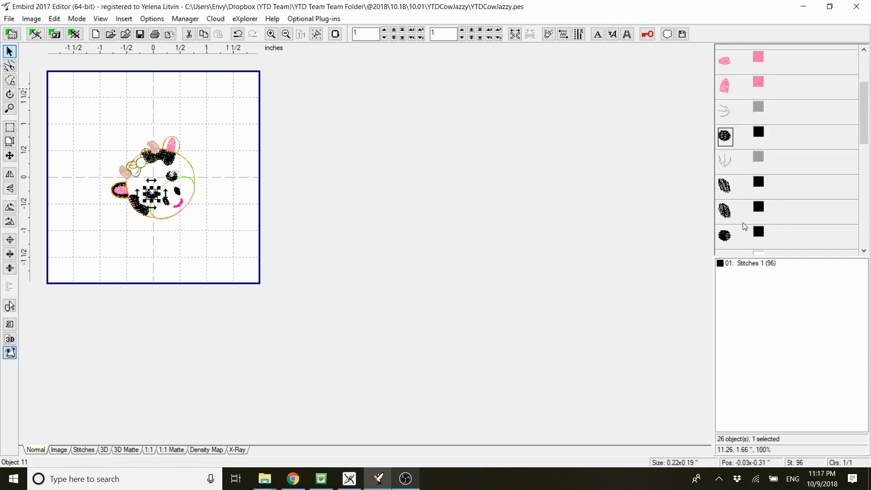
click(728, 240)
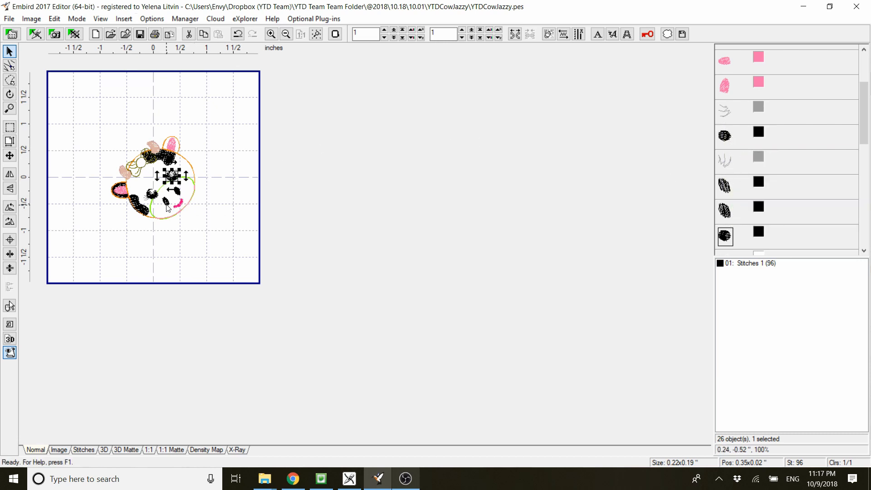
click(726, 187)
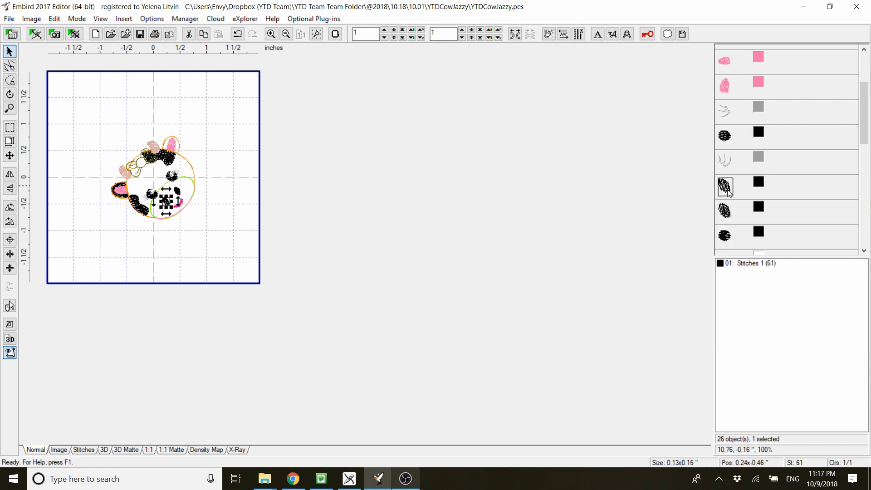
drag(728, 191, 726, 138)
click(745, 170)
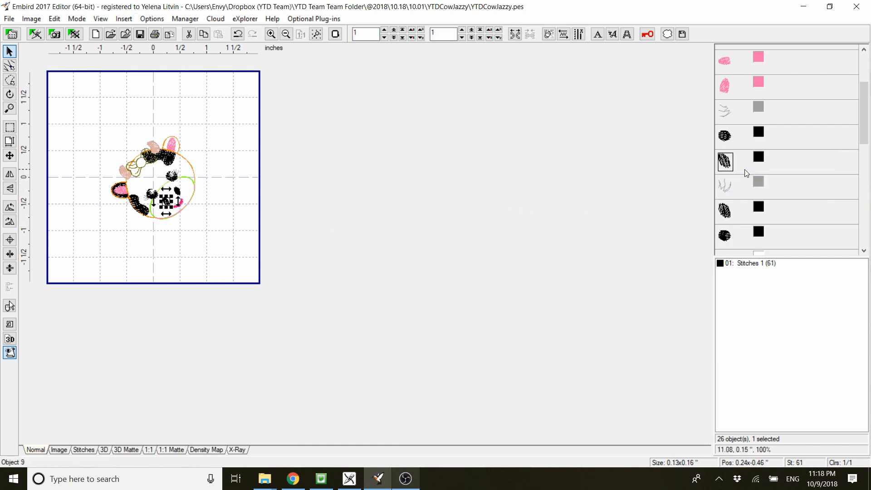
- Insert the second black nostril object after the first nostril, and select the black right-eye object to check it
click(725, 218)
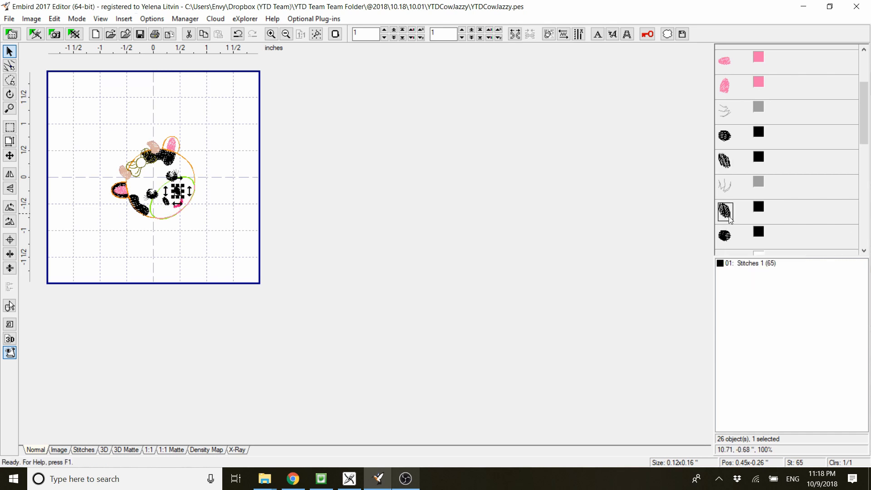
drag(725, 166, 725, 166)
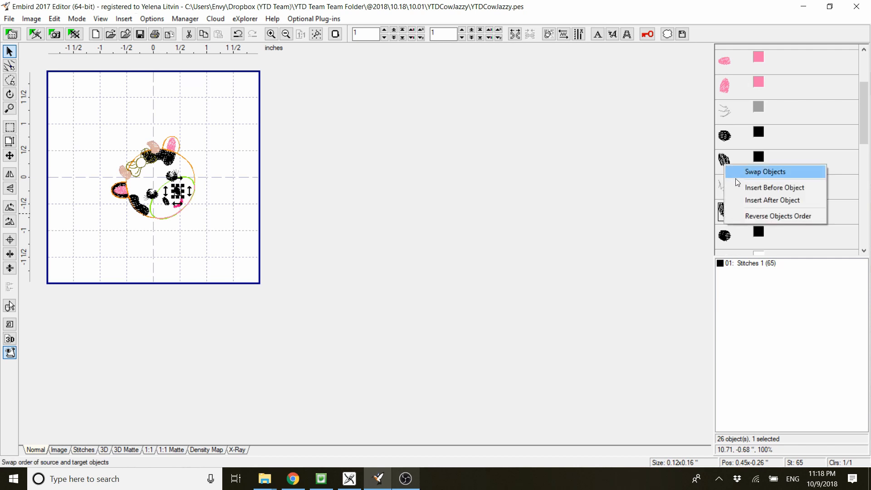
click(742, 202)
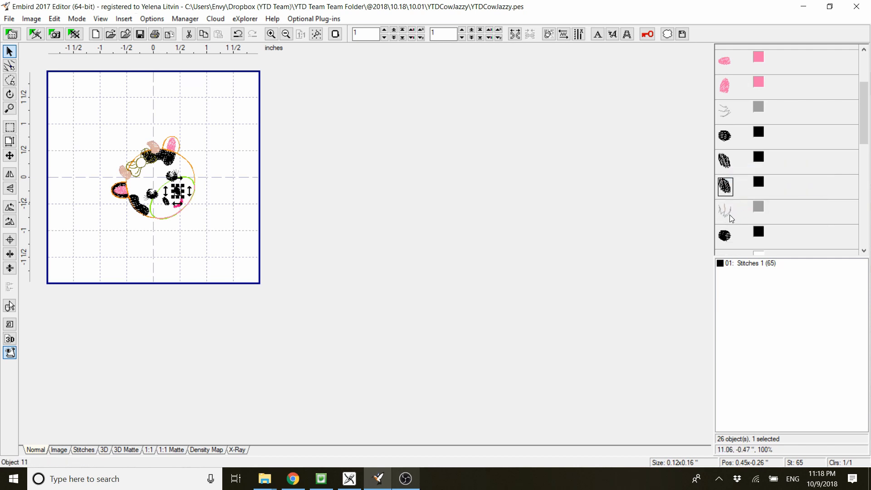
click(724, 235)
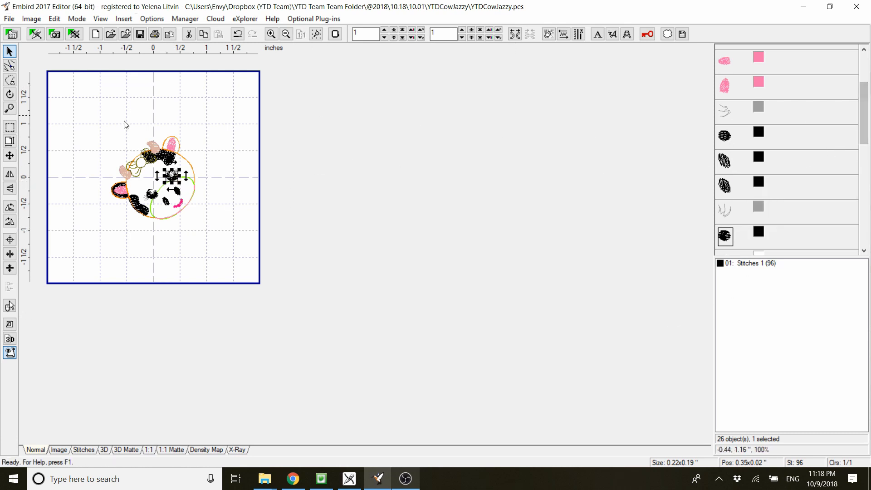
- Select all objects of the cow design and join them back into one object
key(ctrl+a)
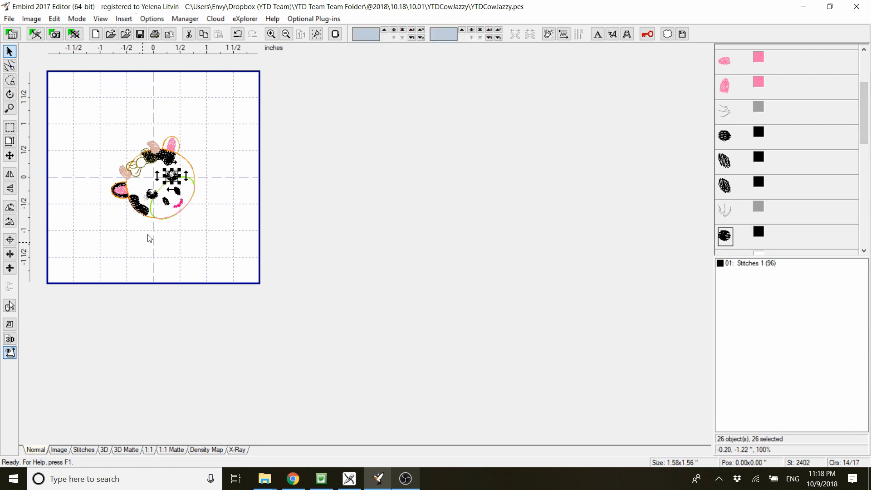
right_click(168, 187)
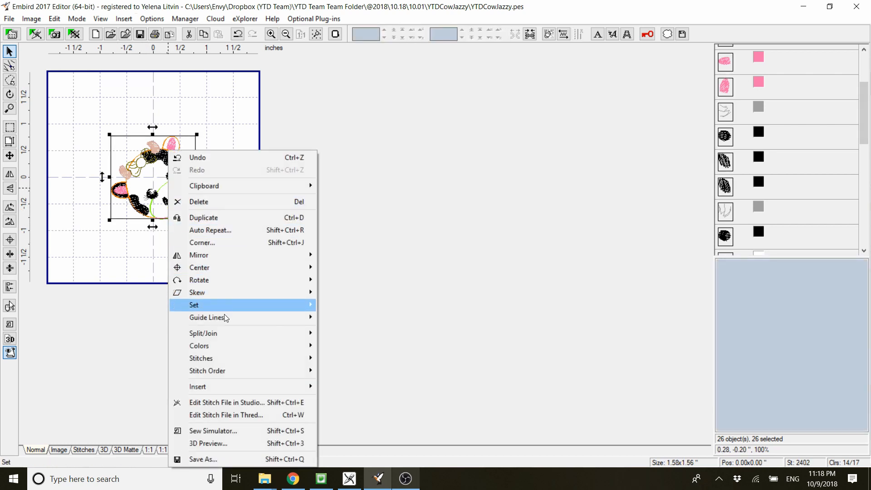
mouse_move(222, 334)
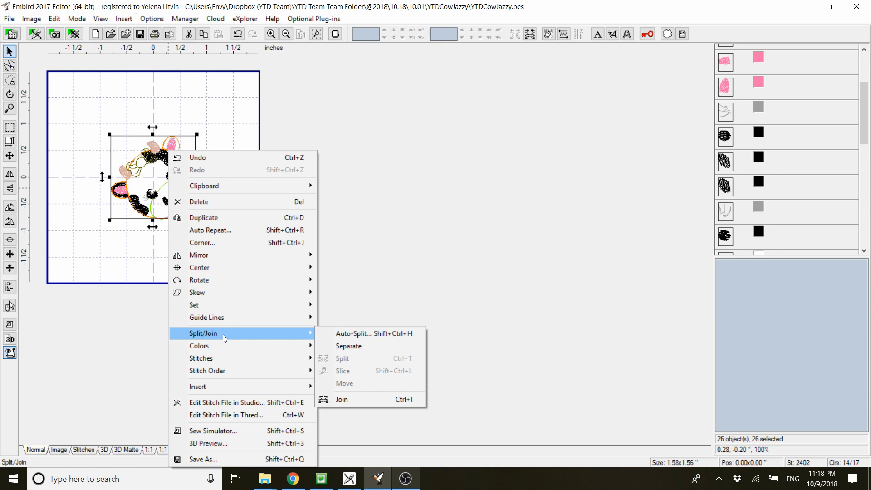
click(339, 399)
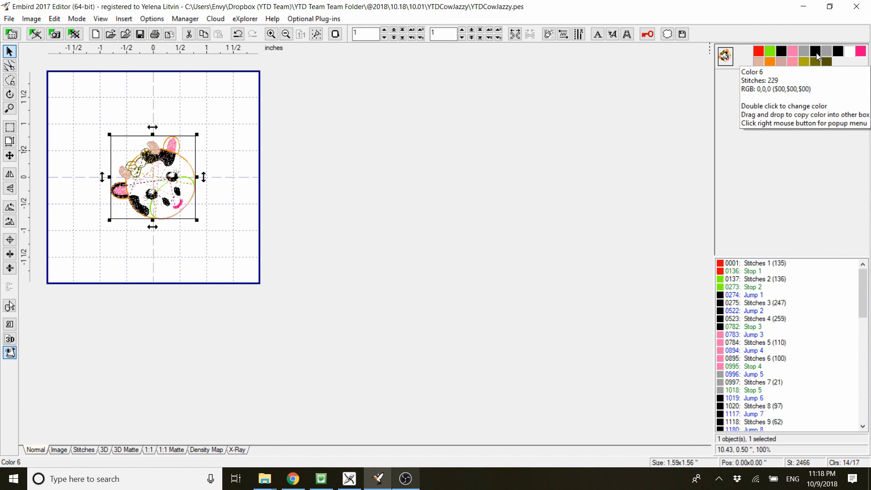
- Set color 6, the black left eye and nostrils, to the previous grey color
right_click(816, 53)
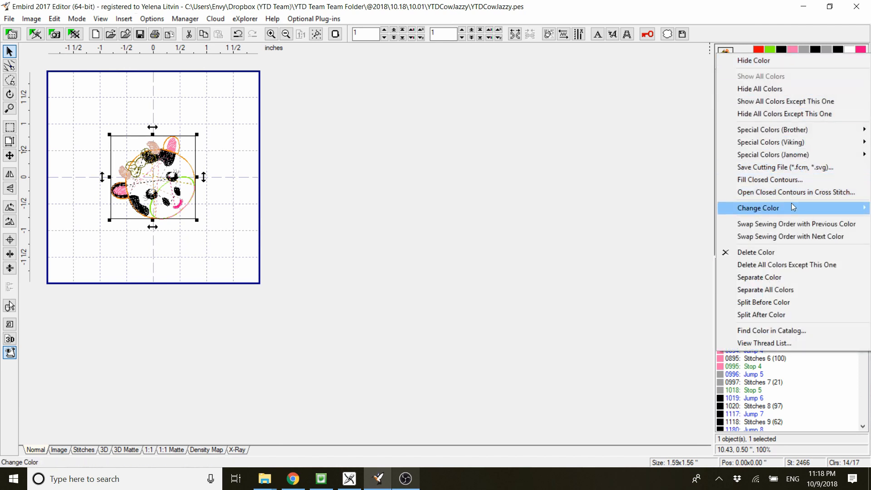
mouse_move(793, 208)
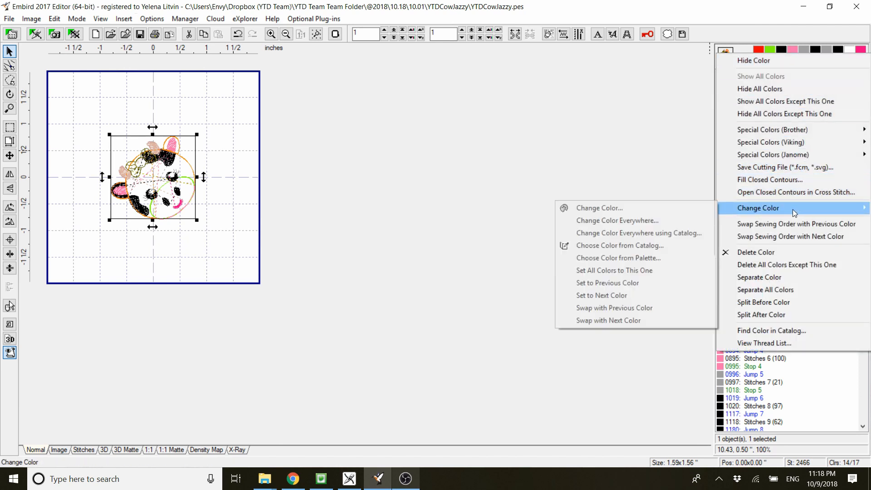
click(622, 284)
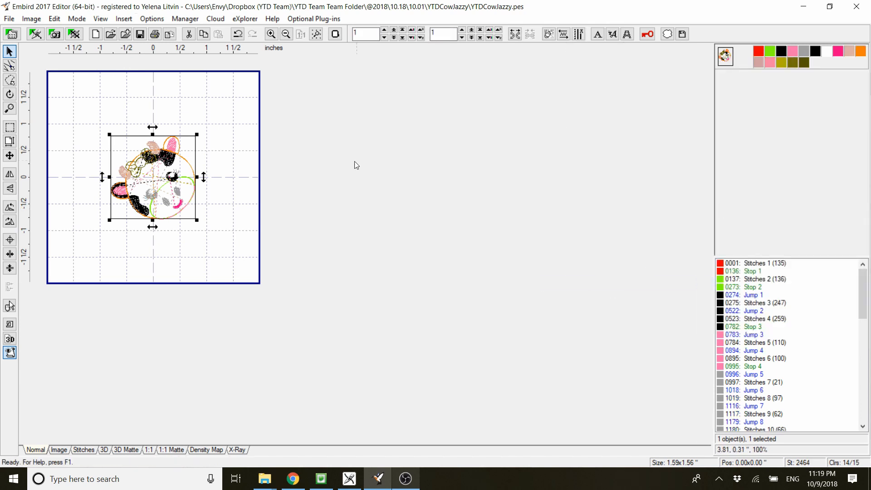
- Toggle the visibility of the black right-eye color 6 and set it to the previous grey color
click(816, 54)
click(816, 53)
right_click(817, 53)
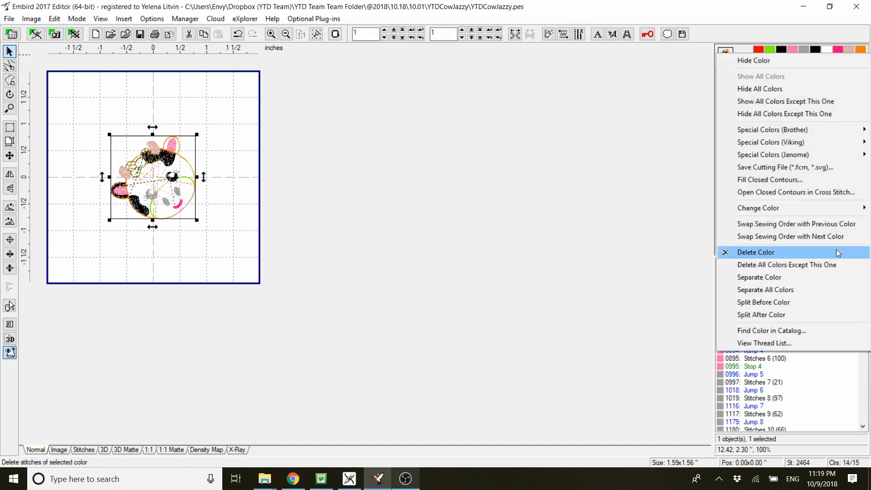
mouse_move(799, 207)
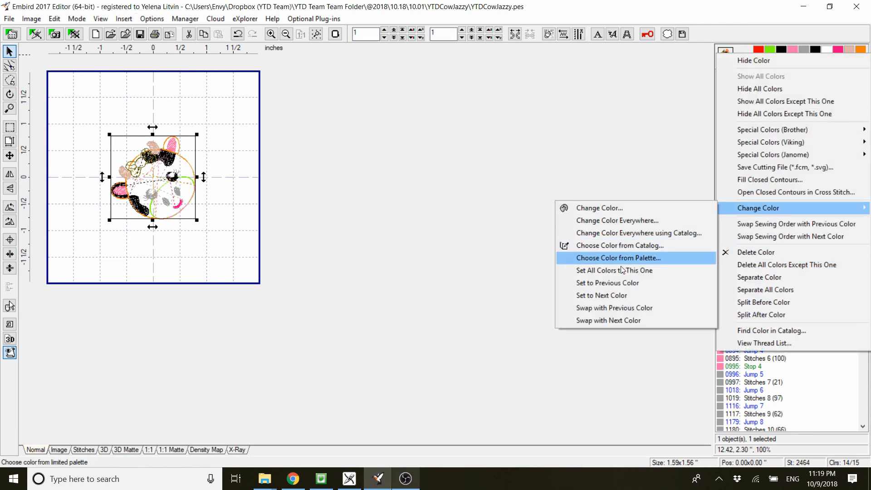
click(610, 283)
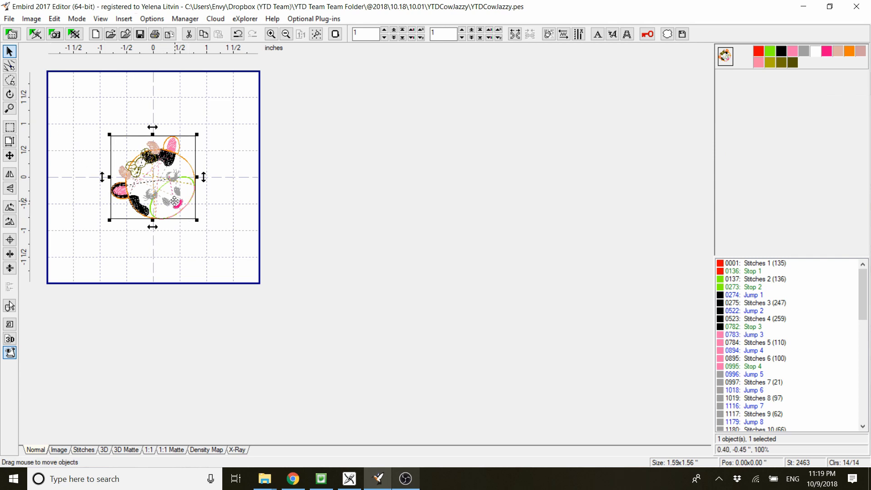
click(9, 18)
click(48, 113)
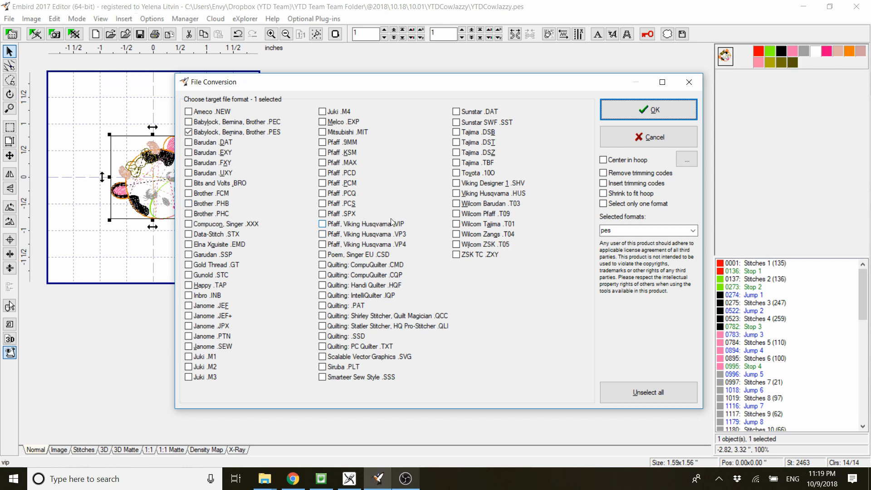
click(632, 138)
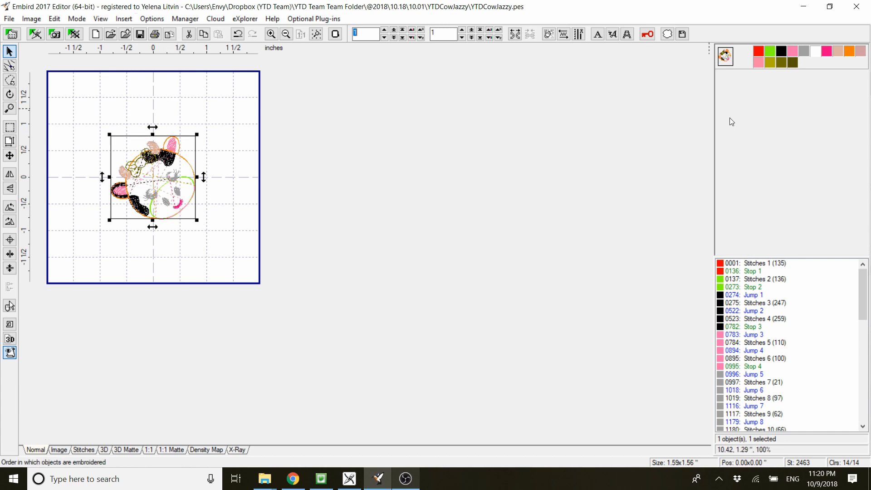
- Toggle the visibility of black color 3 and pink color 4, and move the hot pink smile directly after color 4 in the sewing order
click(790, 52)
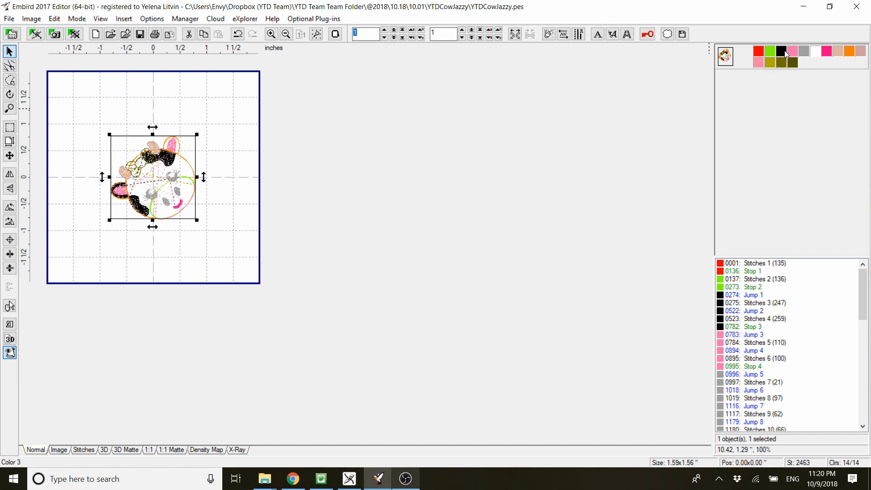
click(783, 51)
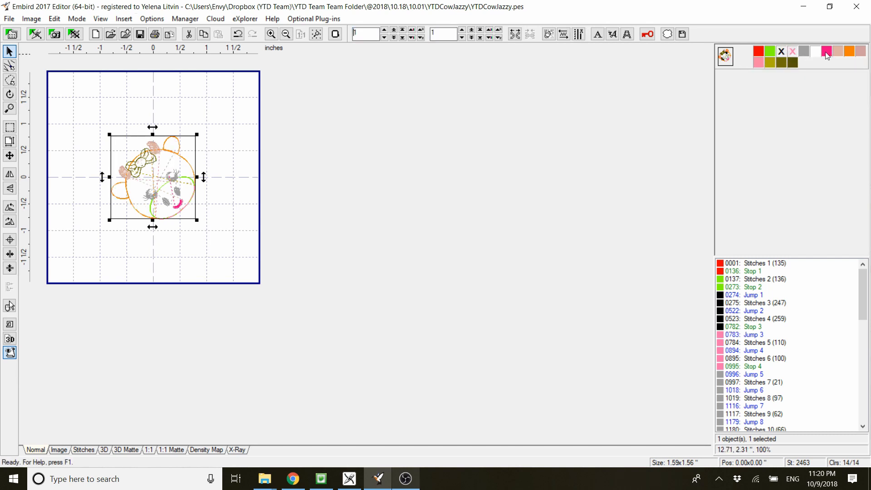
click(784, 51)
click(793, 52)
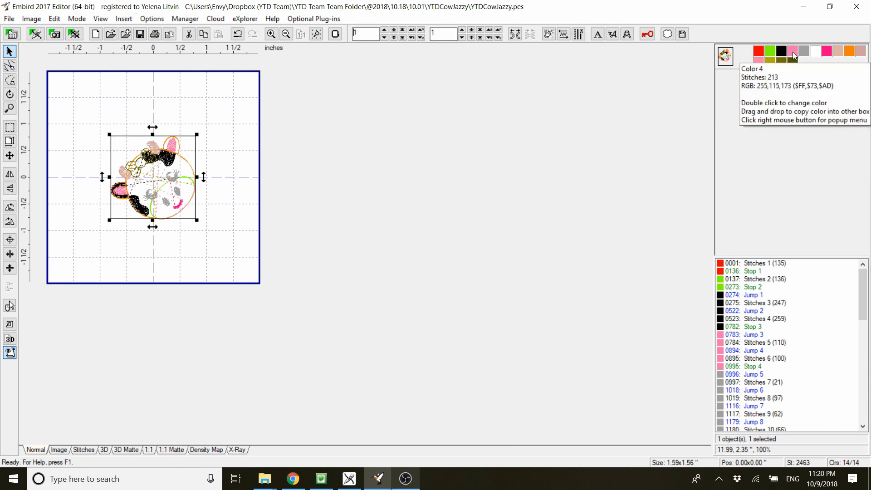
right_click(828, 56)
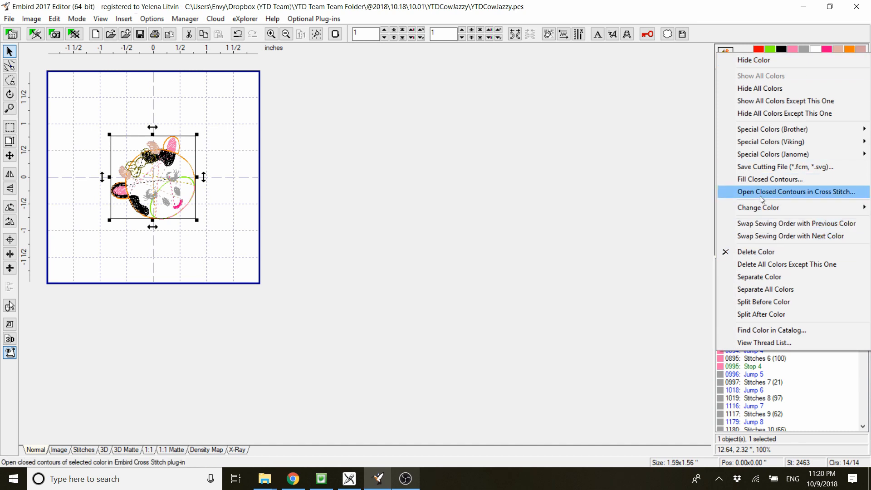
click(766, 221)
right_click(820, 51)
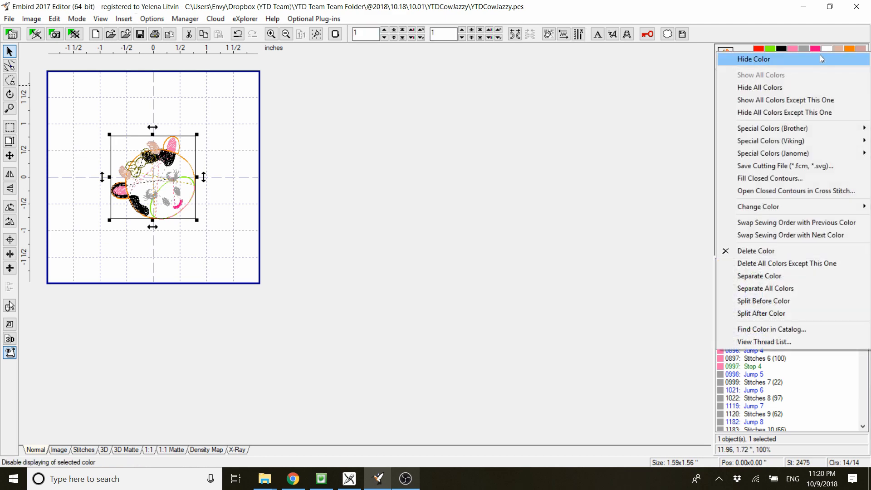
click(845, 222)
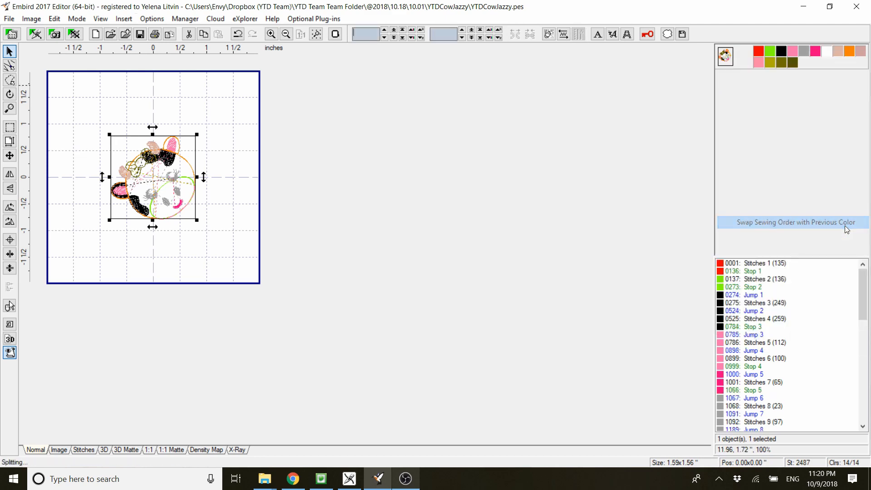
- Toggle the visibility of pink color 4 and set color 5, the hot pink smile, to the previous pink color
click(793, 54)
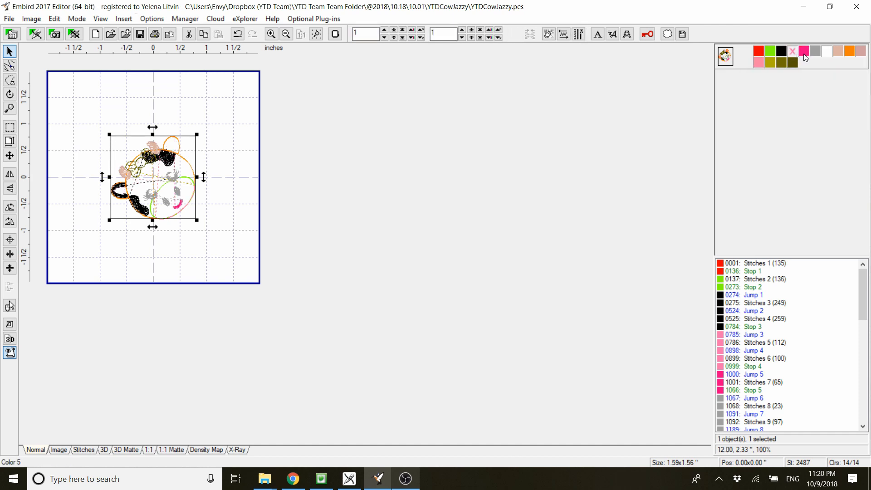
click(794, 53)
right_click(804, 53)
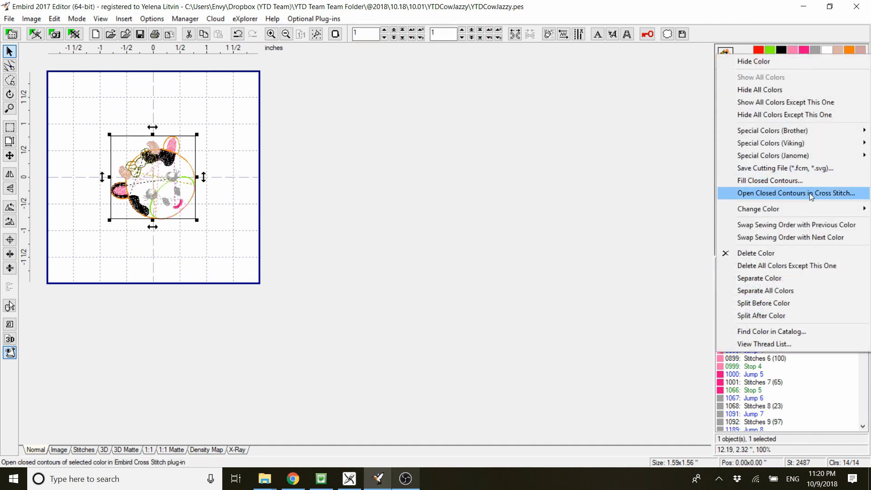
mouse_move(803, 206)
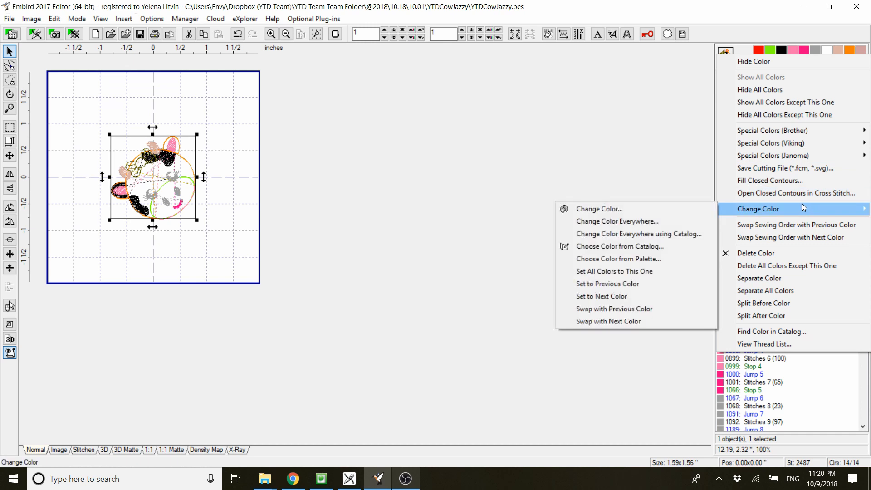
click(633, 283)
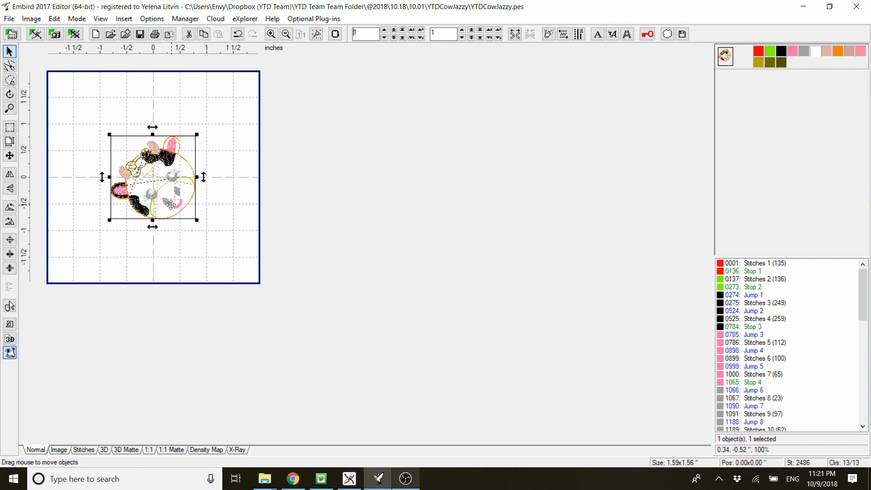
- Preview the cow design as a photorealistic 3D image and close the preview
click(12, 343)
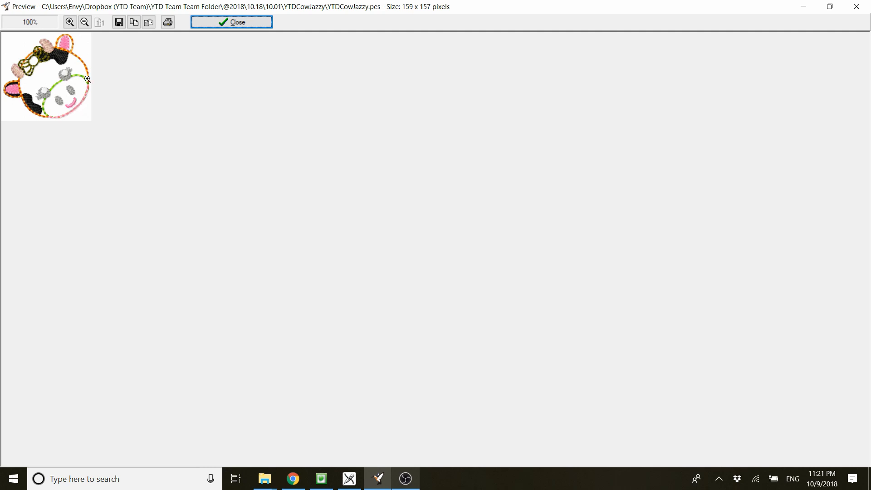
click(213, 21)
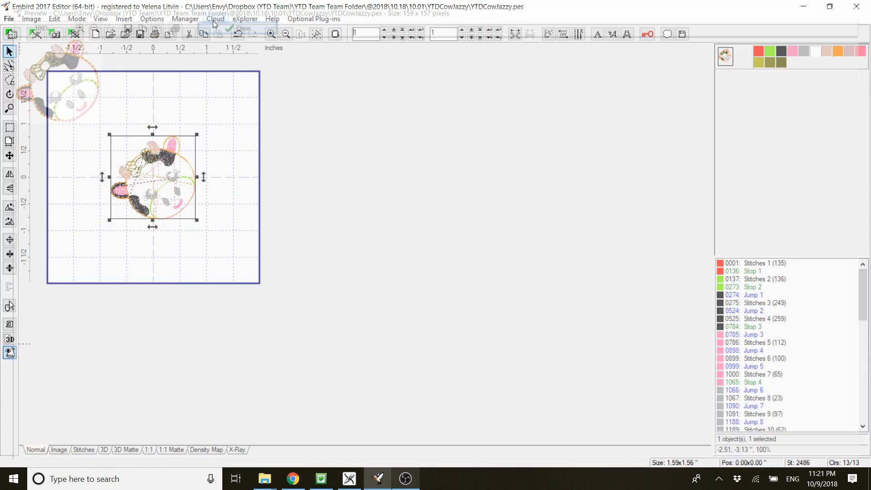